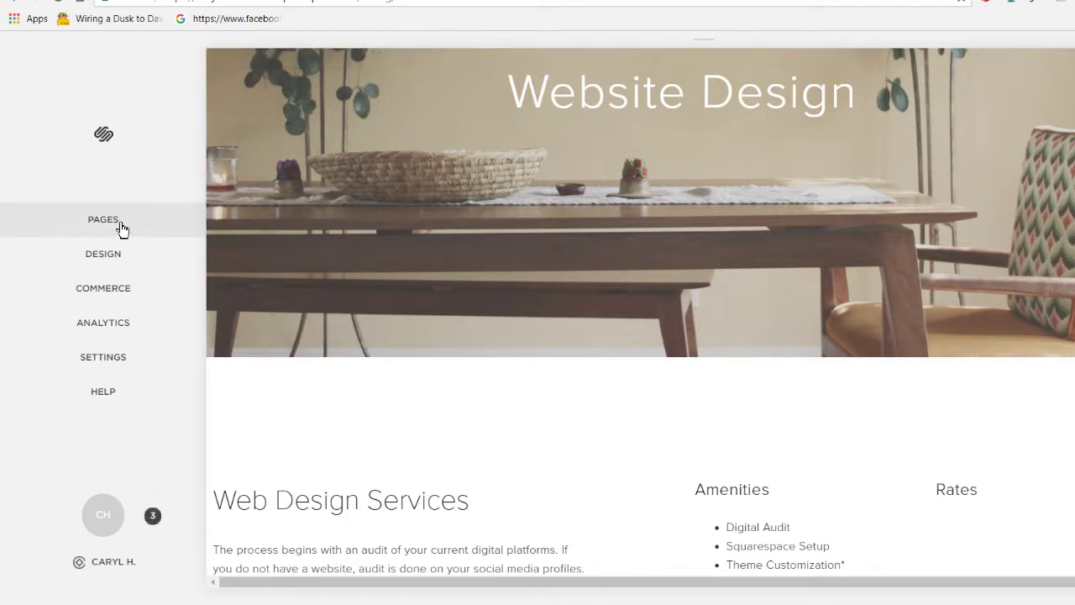
Scroll up and down through the current page preview
{"action": "scroll", "coordinate": [437, 381], "scroll_direction": "down", "scroll_amount": 6}
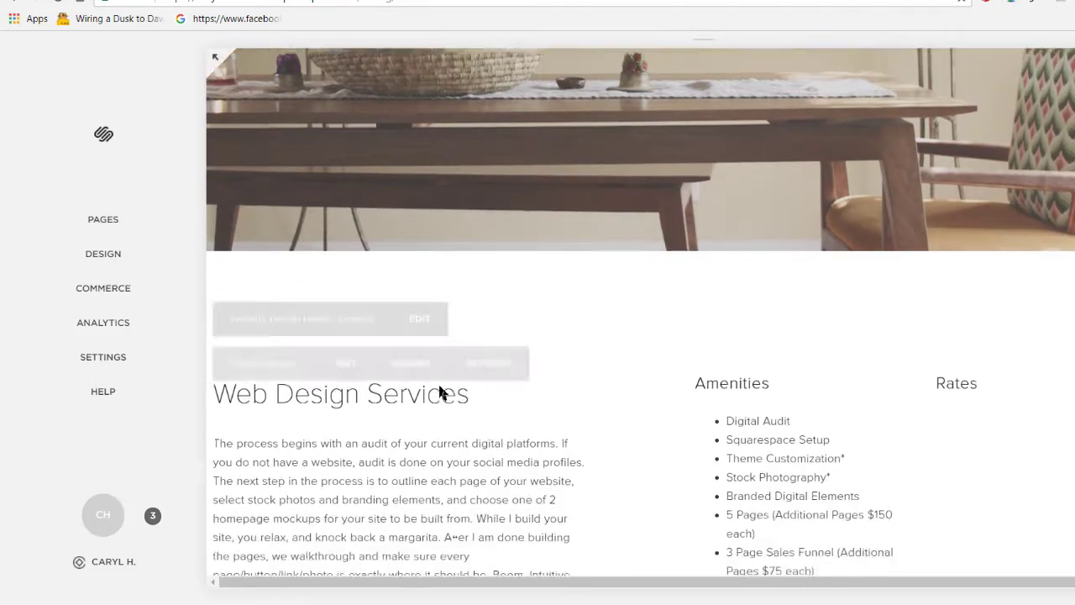
{"action": "scroll", "coordinate": [443, 387], "scroll_direction": "down", "scroll_amount": 9}
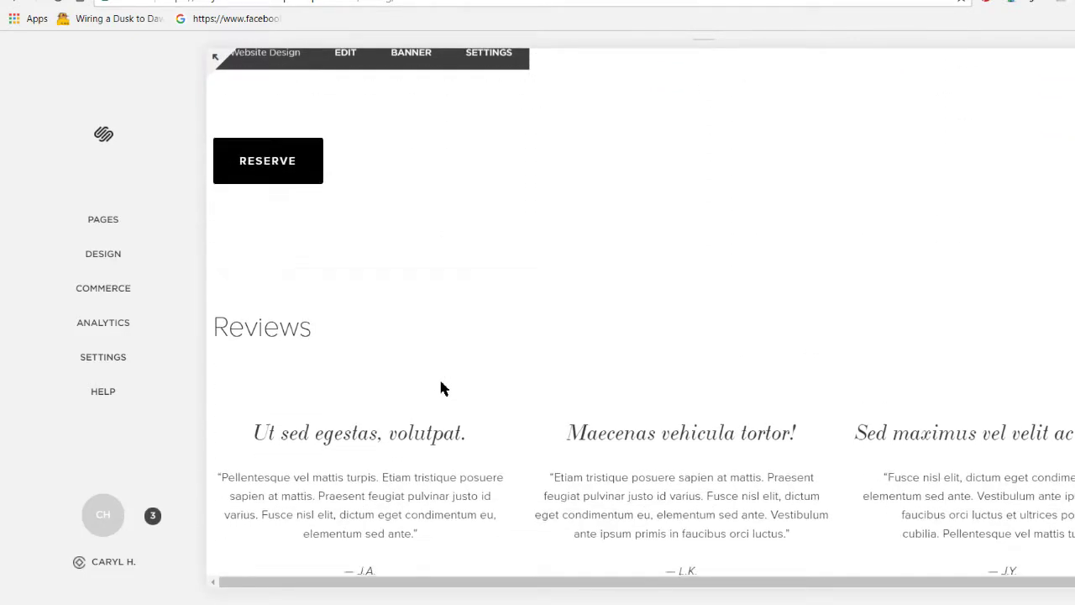
{"action": "scroll", "coordinate": [442, 388], "scroll_direction": "down", "scroll_amount": 3}
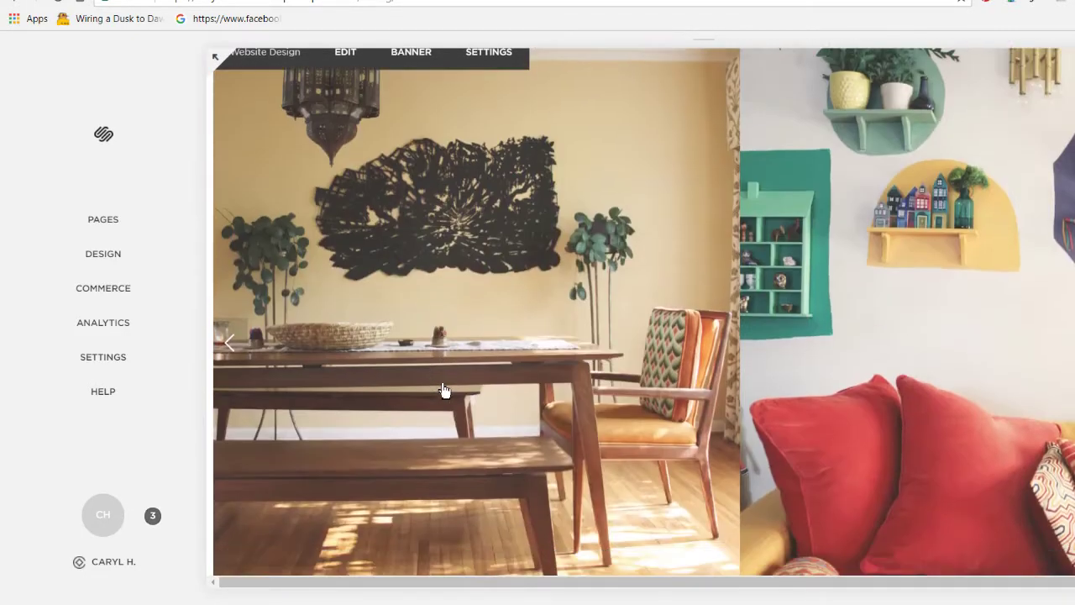
{"action": "scroll", "coordinate": [424, 277], "scroll_direction": "up", "scroll_amount": 10}
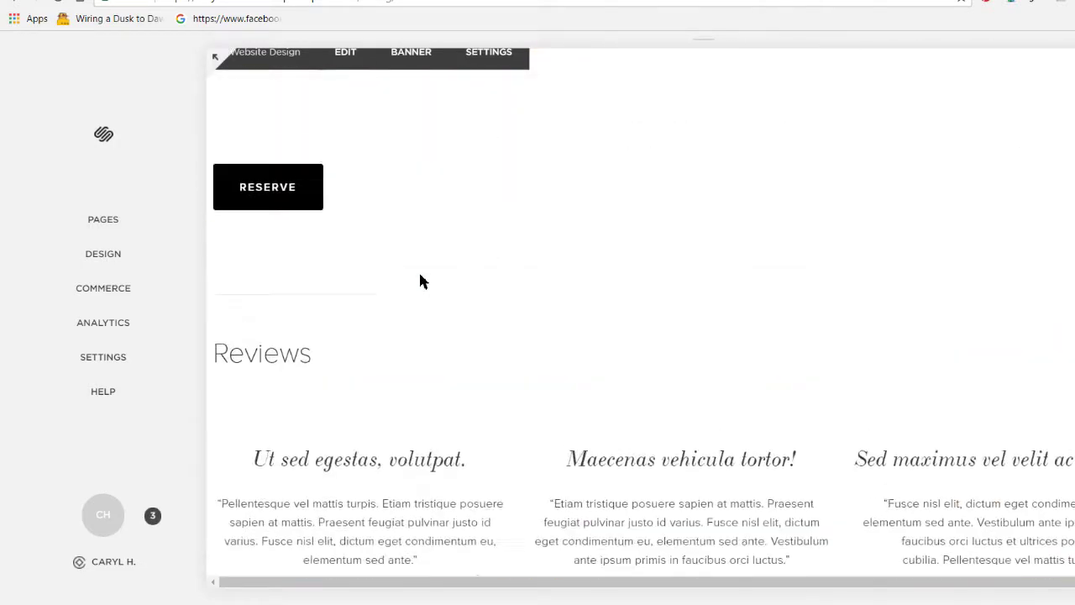
{"action": "scroll", "coordinate": [420, 280], "scroll_direction": "up", "scroll_amount": 8}
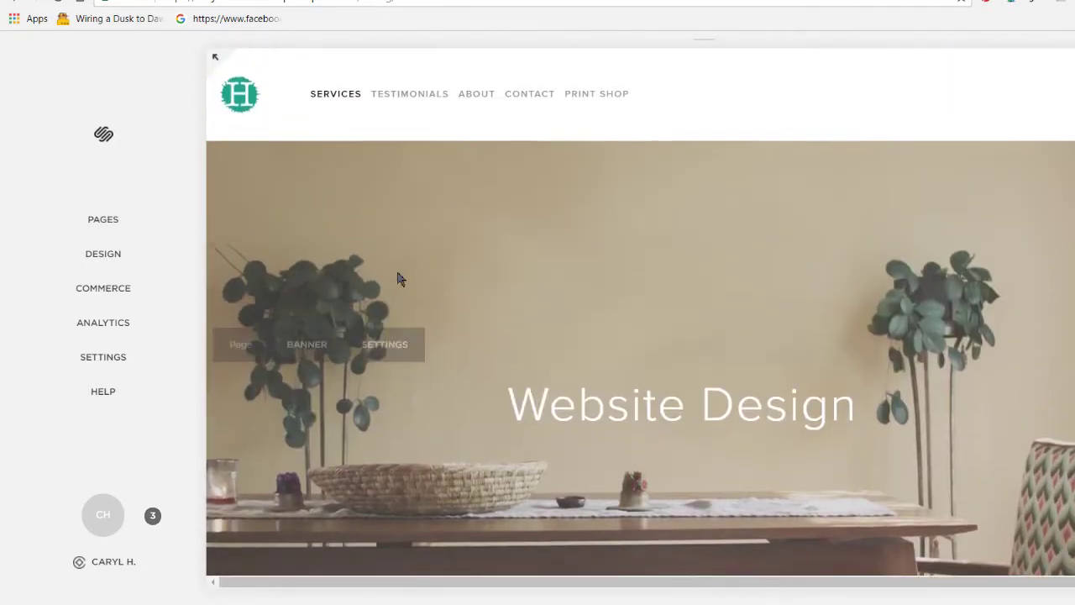
{"action": "mouse_move", "coordinate": [336, 101]}
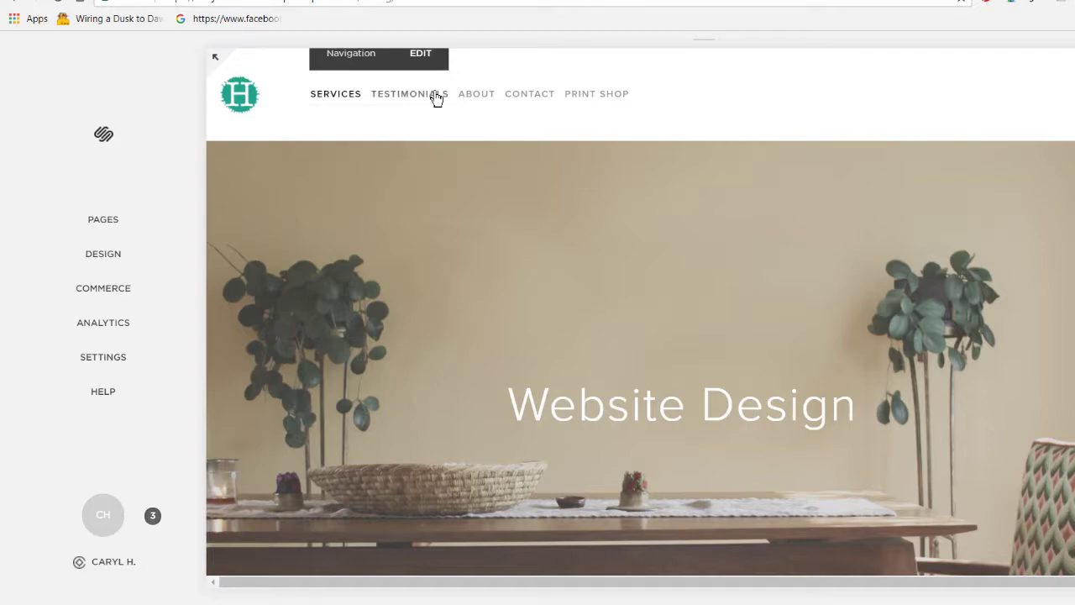
{"action": "scroll", "coordinate": [622, 361], "scroll_direction": "down", "scroll_amount": 5}
{"action": "scroll", "coordinate": [628, 369], "scroll_direction": "down", "scroll_amount": 12}
{"action": "scroll", "coordinate": [628, 370], "scroll_direction": "up", "scroll_amount": 6}
{"action": "scroll", "coordinate": [446, 252], "scroll_direction": "up", "scroll_amount": 10}
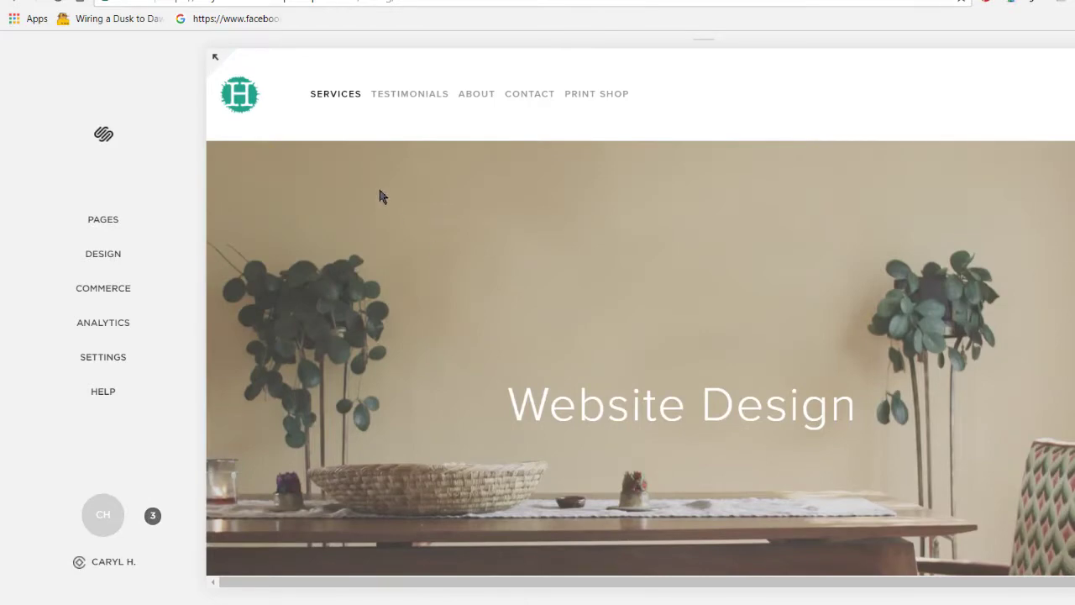
Load the home page via the site logo and bring the three service icons into view
{"action": "left_click", "coordinate": [245, 99]}
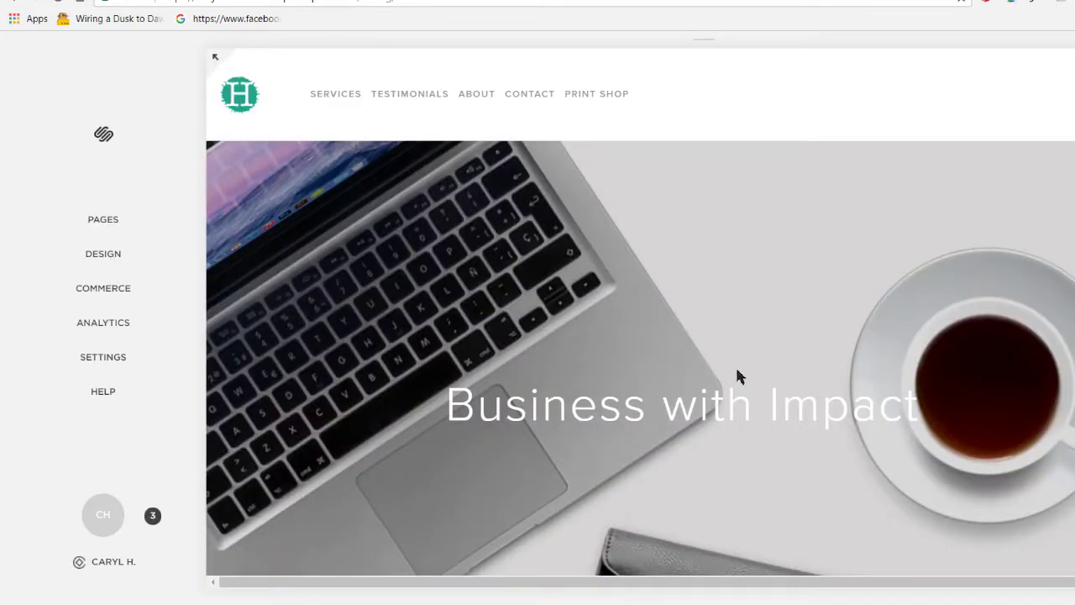
{"action": "scroll", "coordinate": [736, 376], "scroll_direction": "down", "scroll_amount": 8}
{"action": "scroll", "coordinate": [734, 372], "scroll_direction": "down", "scroll_amount": 2}
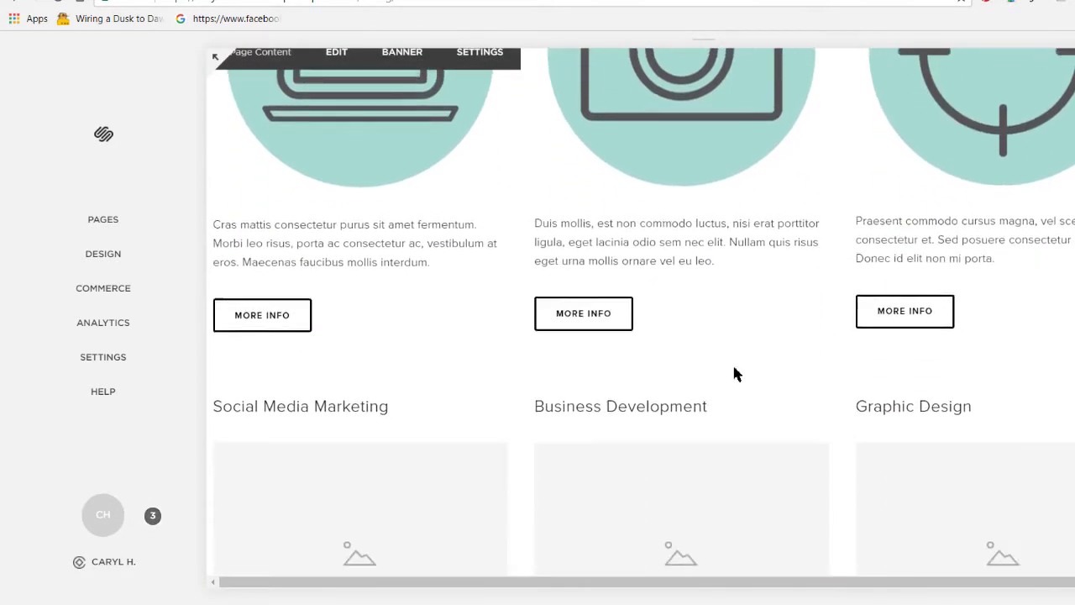
{"action": "scroll", "coordinate": [733, 372], "scroll_direction": "up", "scroll_amount": 4}
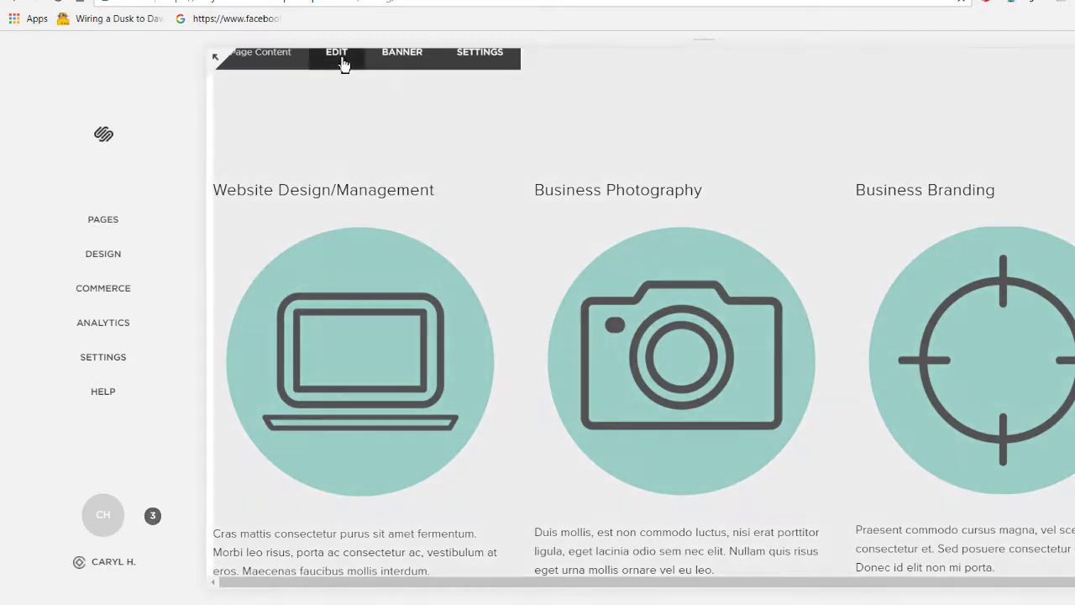
Edit the page content and open the Website Design/Management laptop image (Webdesignicon.png) settings
{"action": "left_click", "coordinate": [337, 54]}
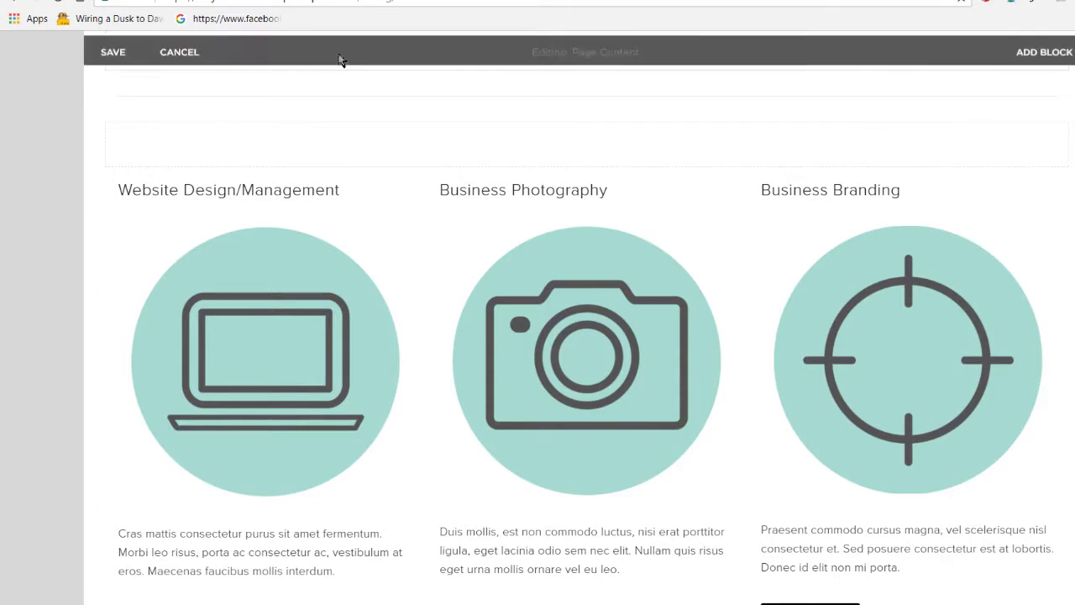
{"action": "mouse_move", "coordinate": [247, 246]}
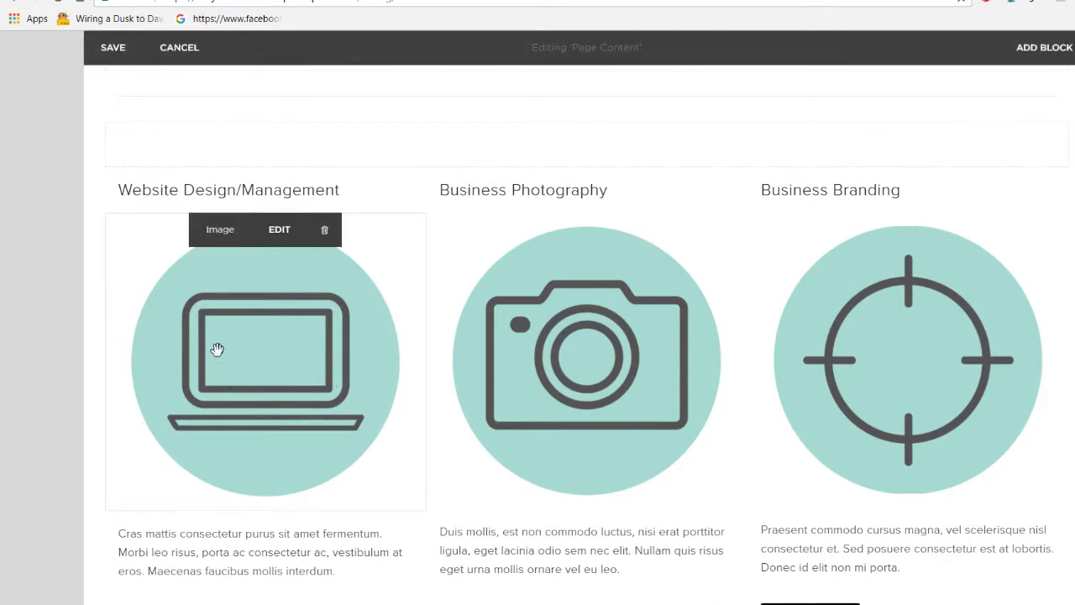
{"action": "left_click", "coordinate": [280, 236]}
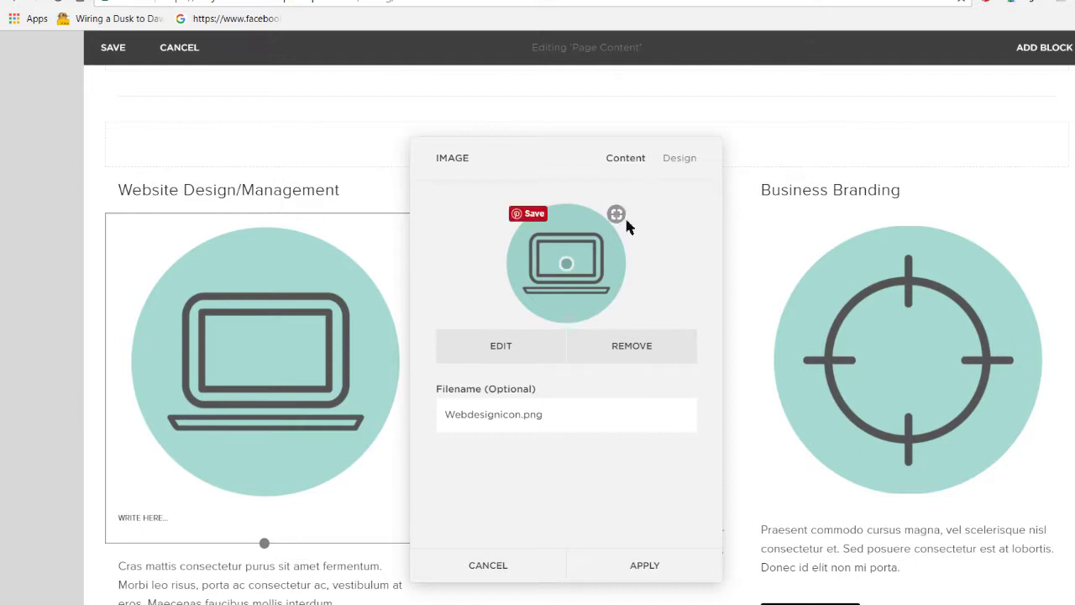
Bring up the laptop image's Design options, briefly checking the Content settings
{"action": "mouse_move", "coordinate": [588, 311]}
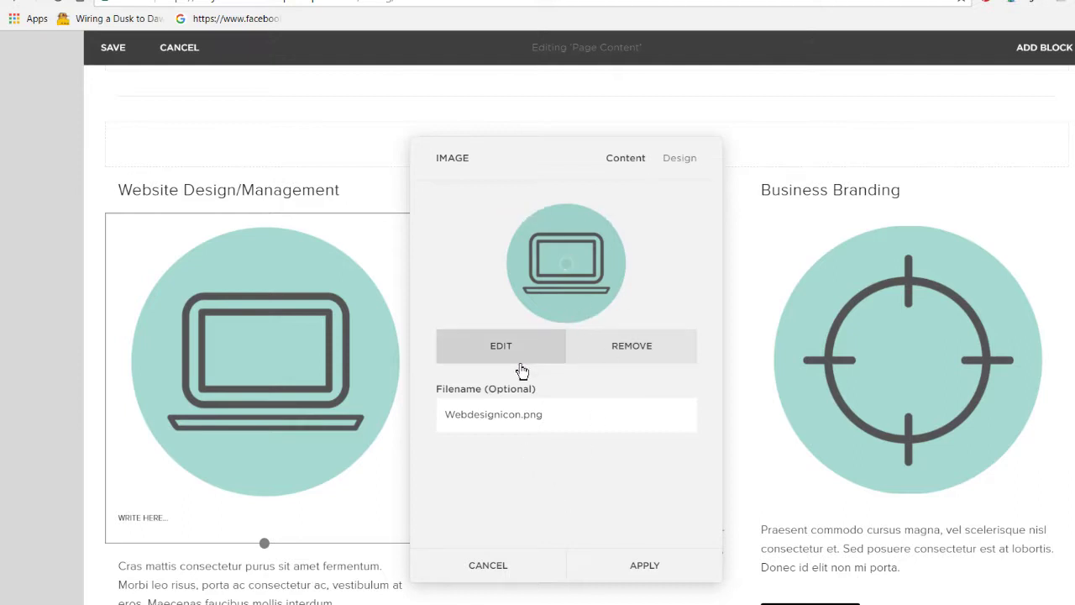
{"action": "left_click", "coordinate": [680, 163]}
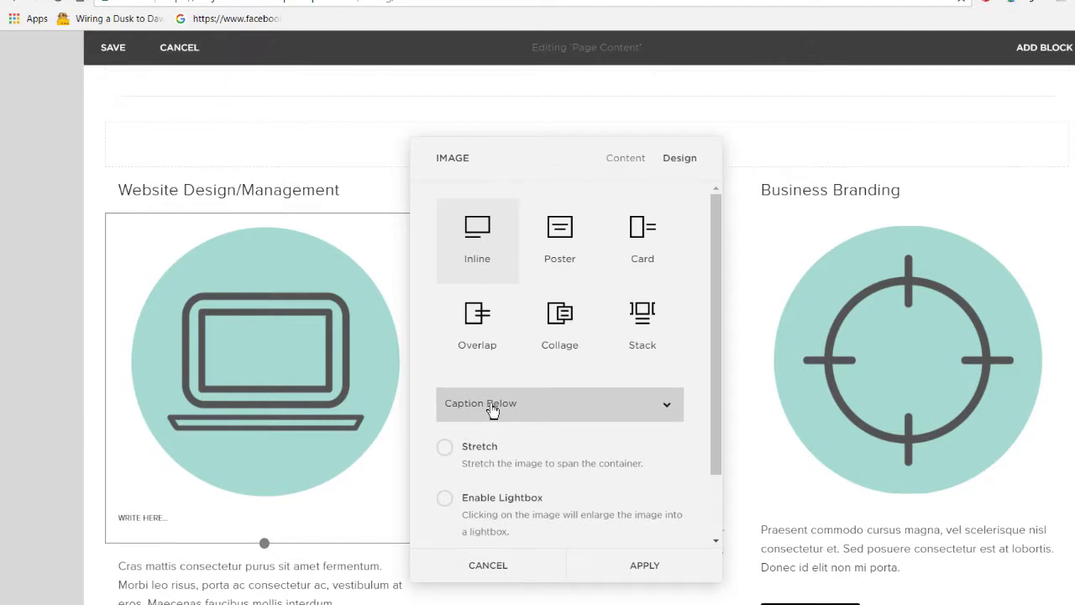
{"action": "scroll", "coordinate": [489, 412], "scroll_direction": "down", "scroll_amount": 2}
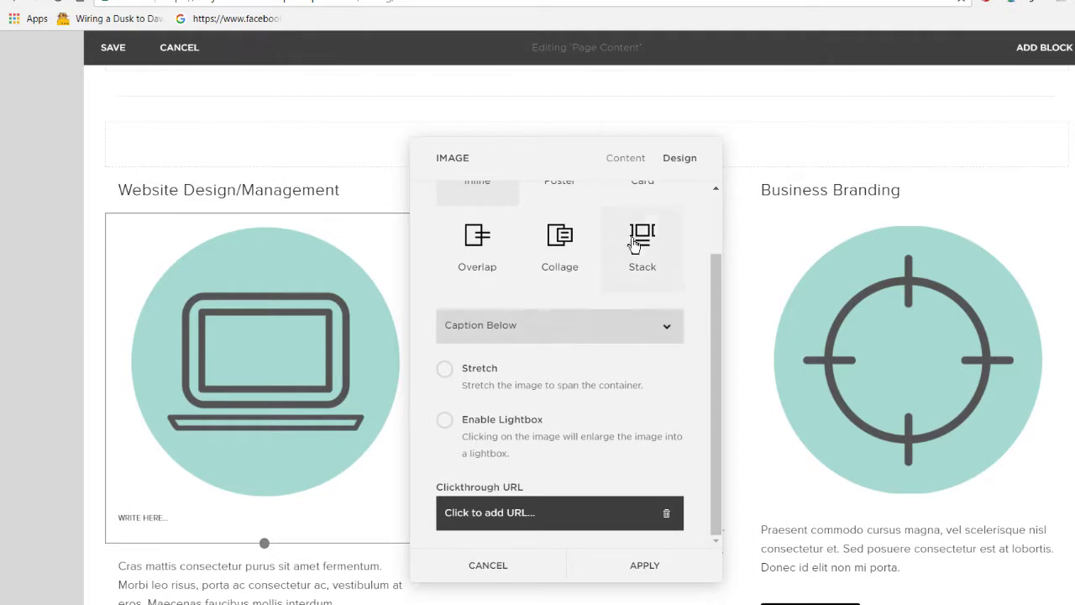
{"action": "left_click", "coordinate": [635, 159]}
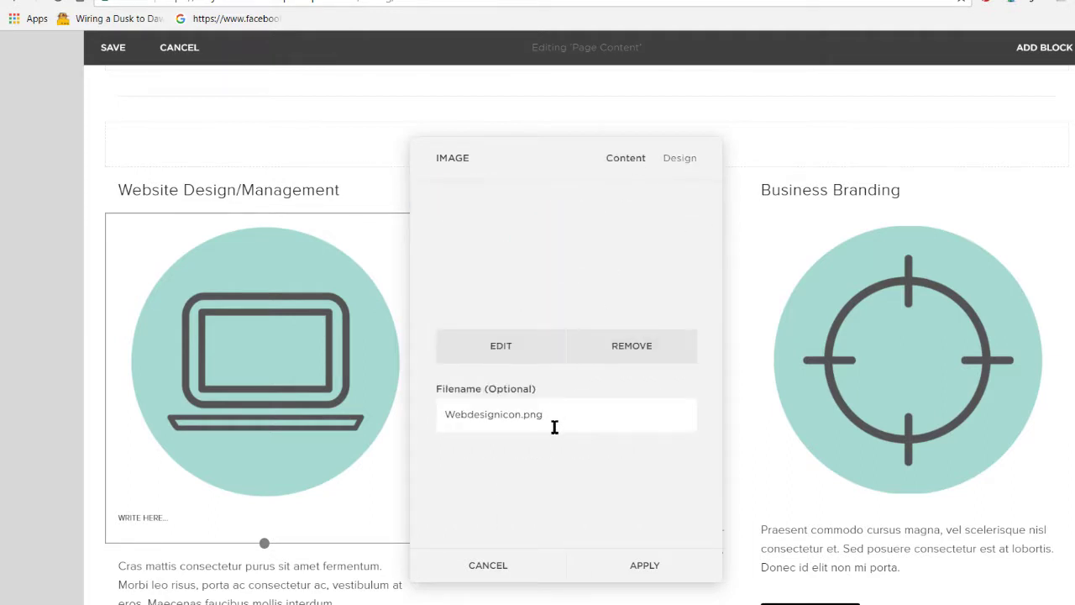
{"action": "left_click", "coordinate": [685, 163]}
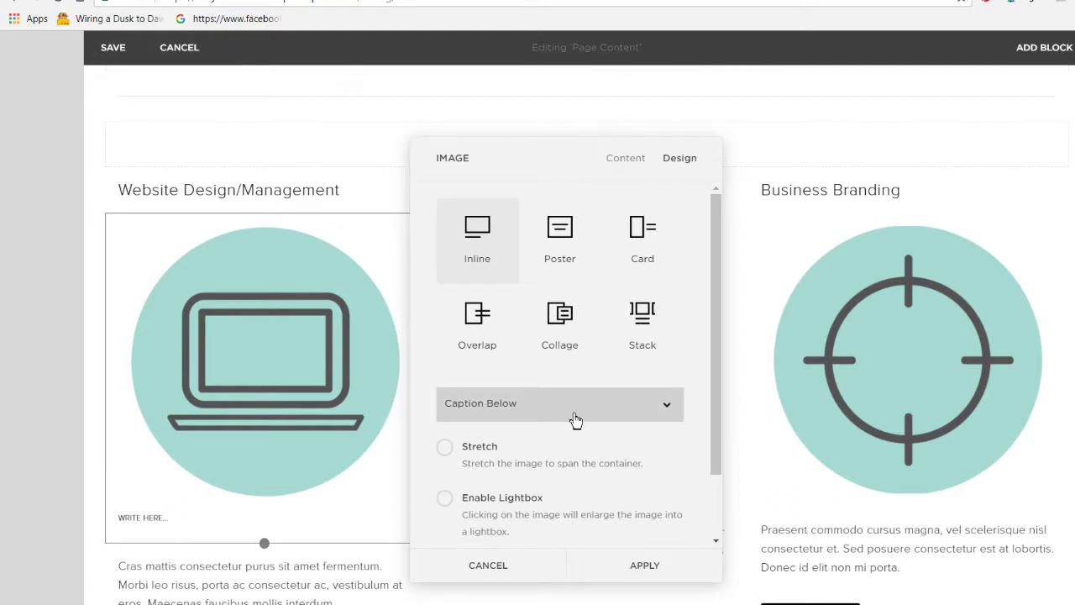
{"action": "scroll", "coordinate": [562, 473], "scroll_direction": "down", "scroll_amount": 1}
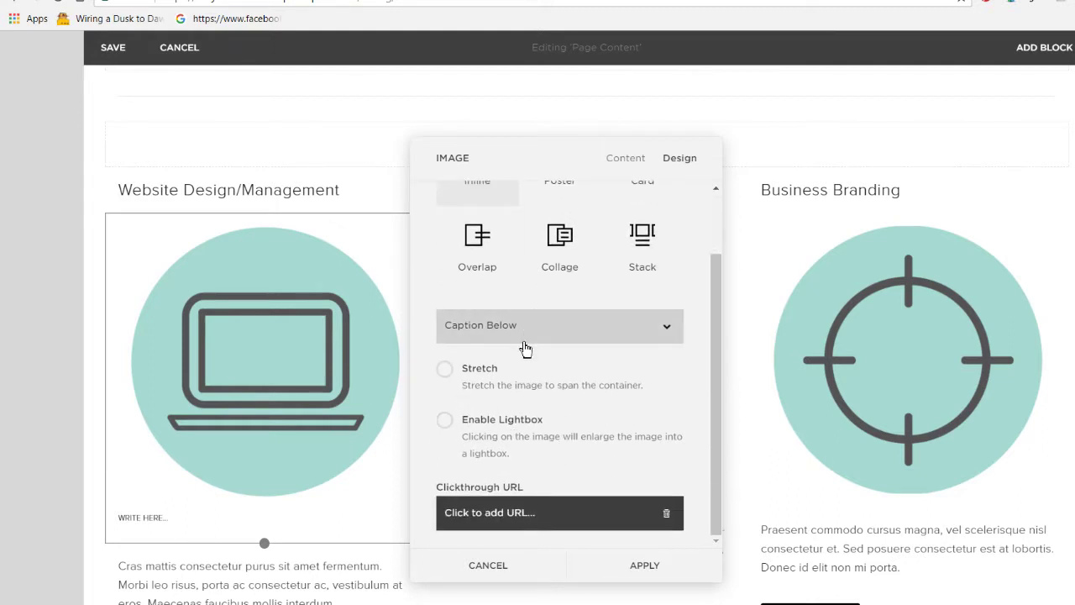
Try Caption Overlay on the laptop image, then set the caption back to Caption Below
{"action": "left_click", "coordinate": [515, 407]}
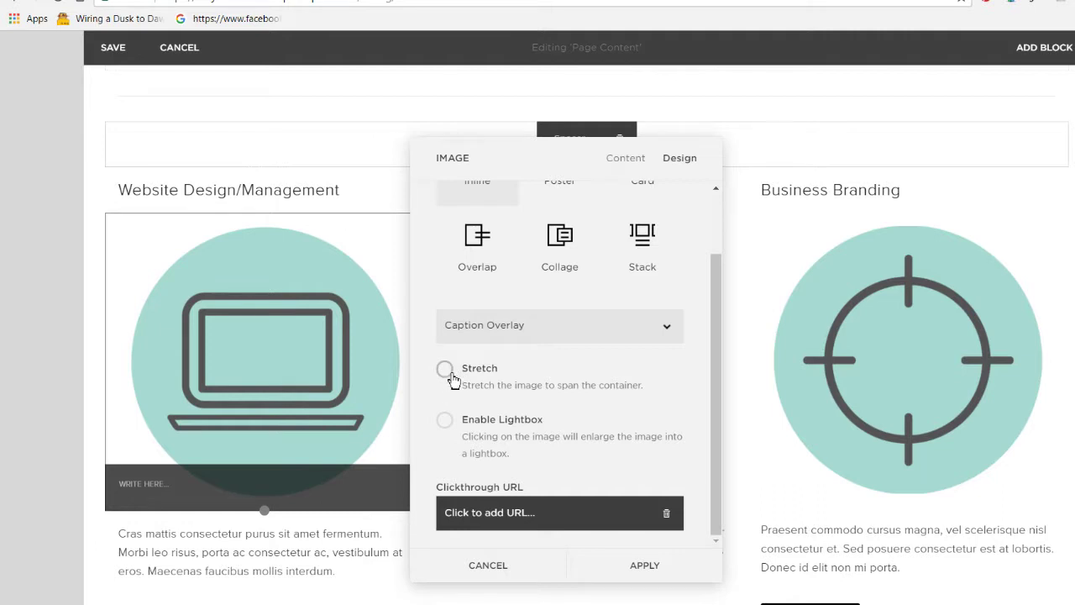
{"action": "scroll", "coordinate": [544, 464], "scroll_direction": "up", "scroll_amount": 2}
{"action": "scroll", "coordinate": [544, 461], "scroll_direction": "down", "scroll_amount": 2}
{"action": "scroll", "coordinate": [537, 458], "scroll_direction": "up", "scroll_amount": 2}
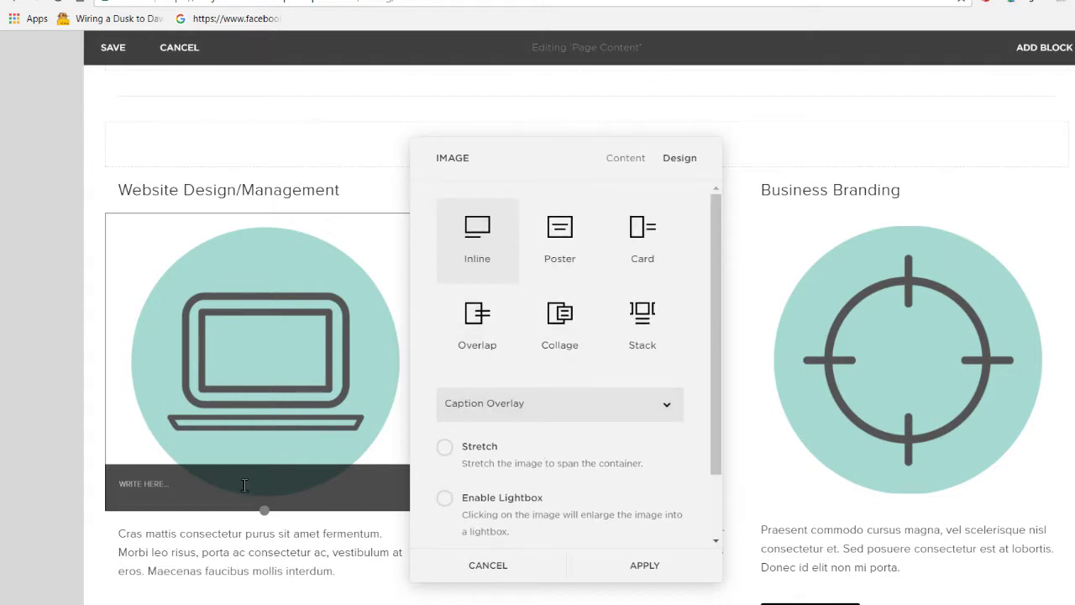
{"action": "left_click", "coordinate": [232, 493]}
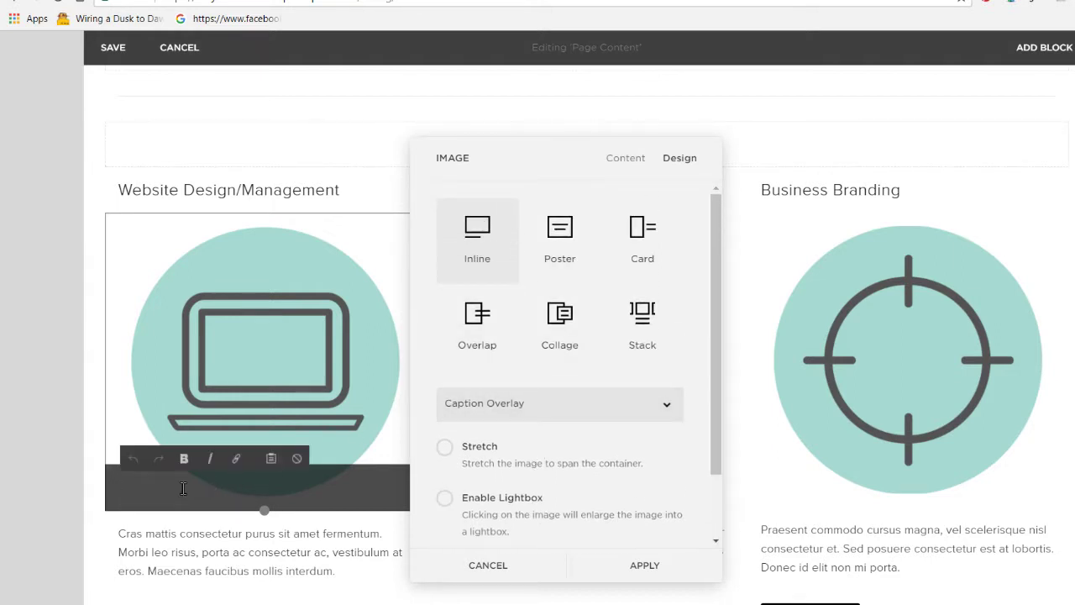
{"action": "left_click", "coordinate": [524, 411]}
{"action": "left_click", "coordinate": [502, 448]}
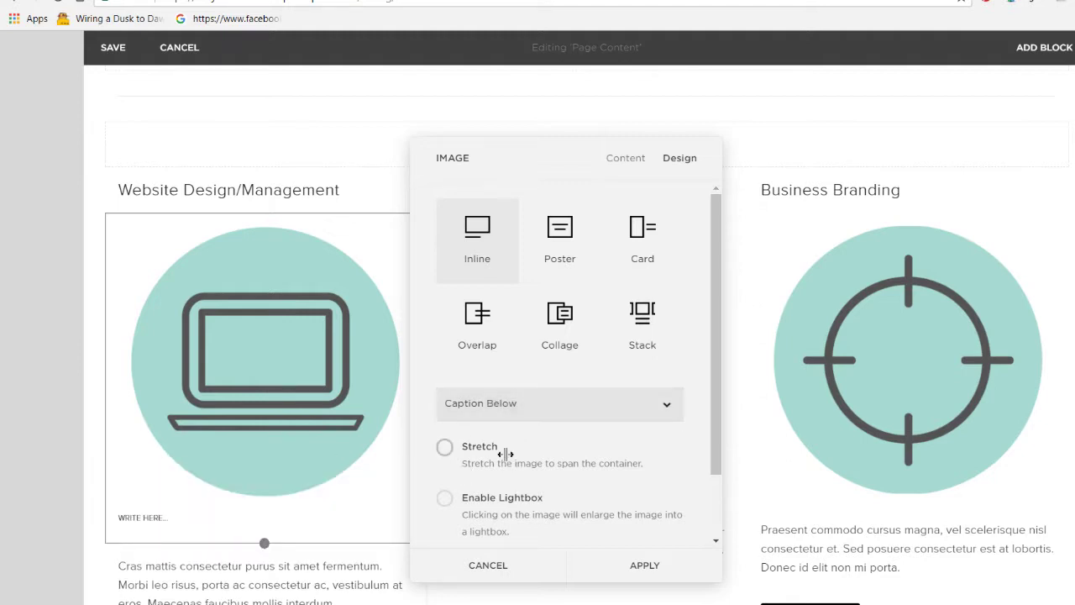
Caption the laptop image 'WEB DESIGN/MANAGEMENT' and apply the image settings
{"action": "left_click", "coordinate": [188, 520]}
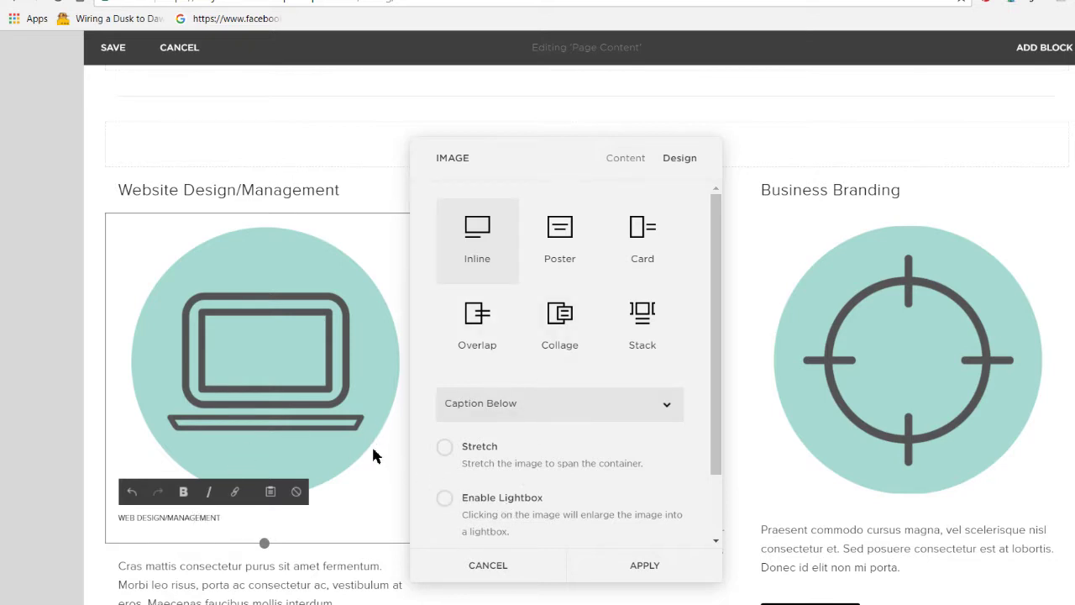
{"action": "left_click", "coordinate": [636, 571]}
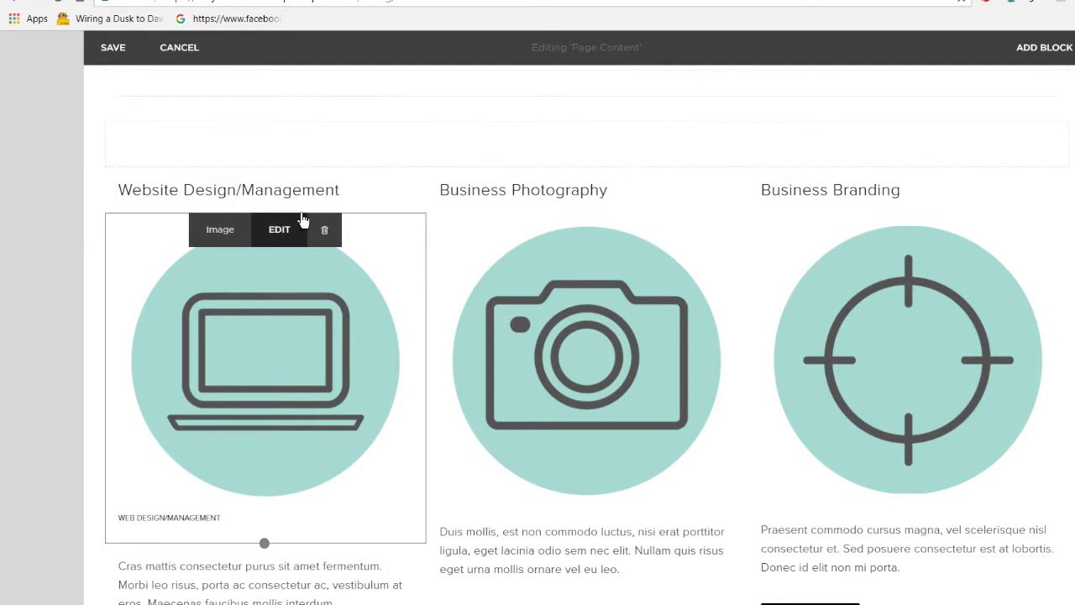
Set the laptop image's caption style to Do Not Display Caption and apply it
{"action": "left_click", "coordinate": [301, 237]}
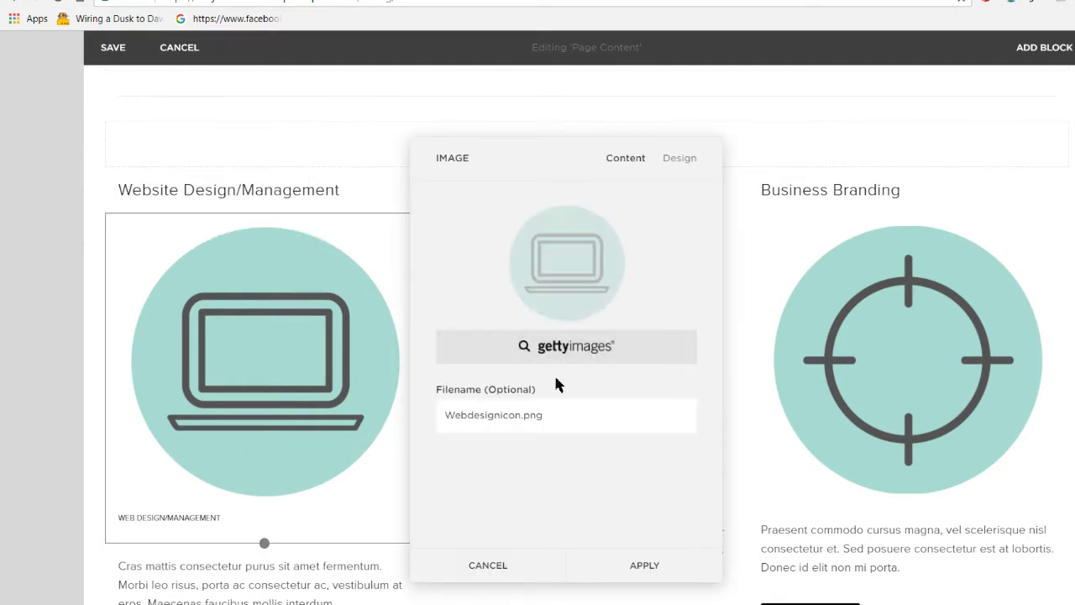
{"action": "left_click", "coordinate": [680, 159]}
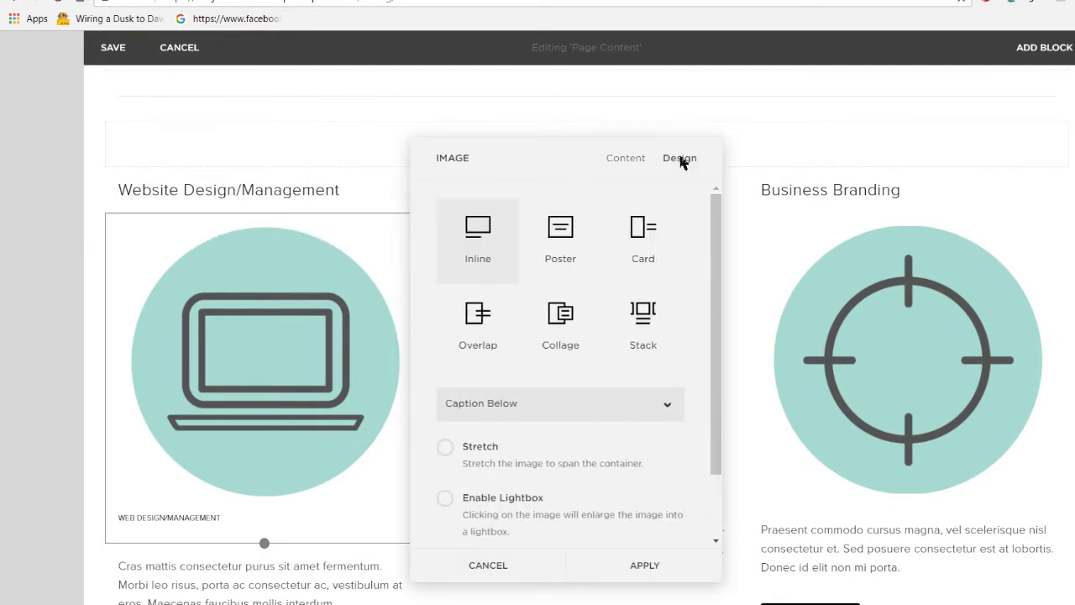
{"action": "scroll", "coordinate": [538, 440], "scroll_direction": "down", "scroll_amount": 1}
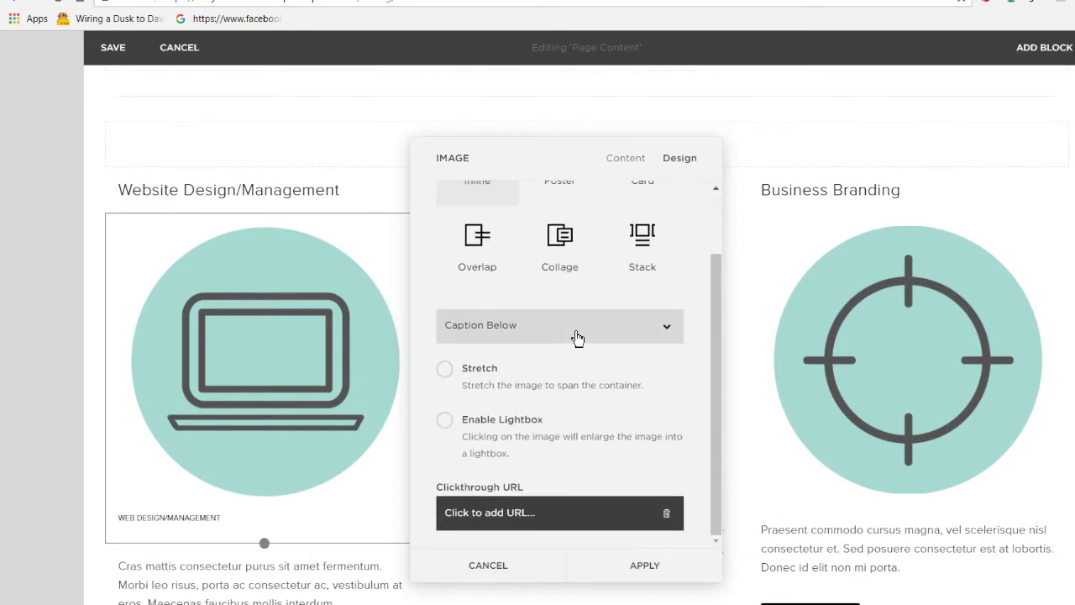
{"action": "left_click", "coordinate": [537, 364]}
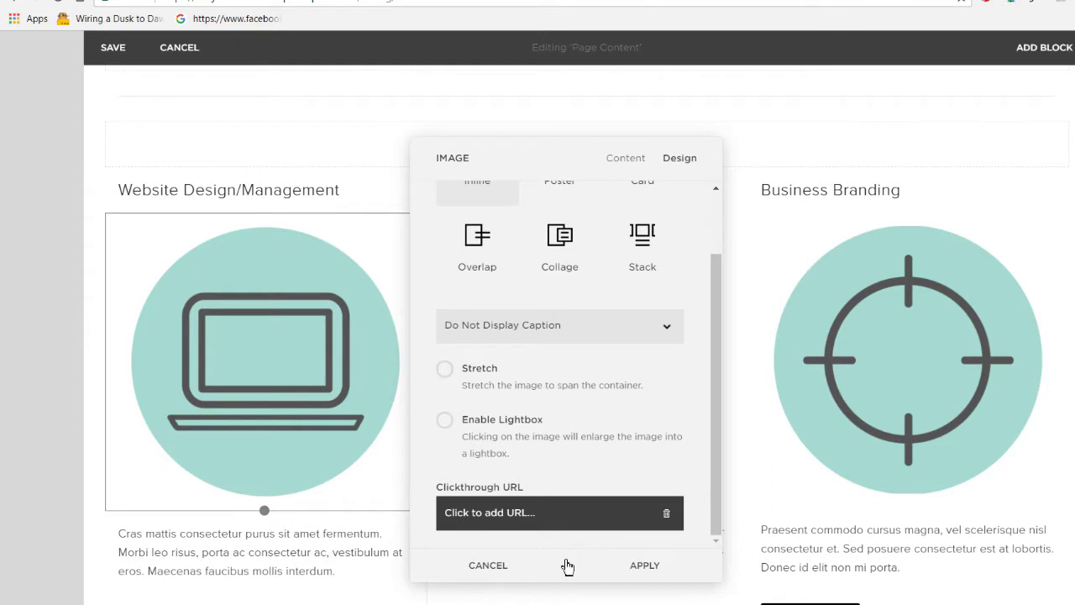
{"action": "left_click", "coordinate": [645, 565]}
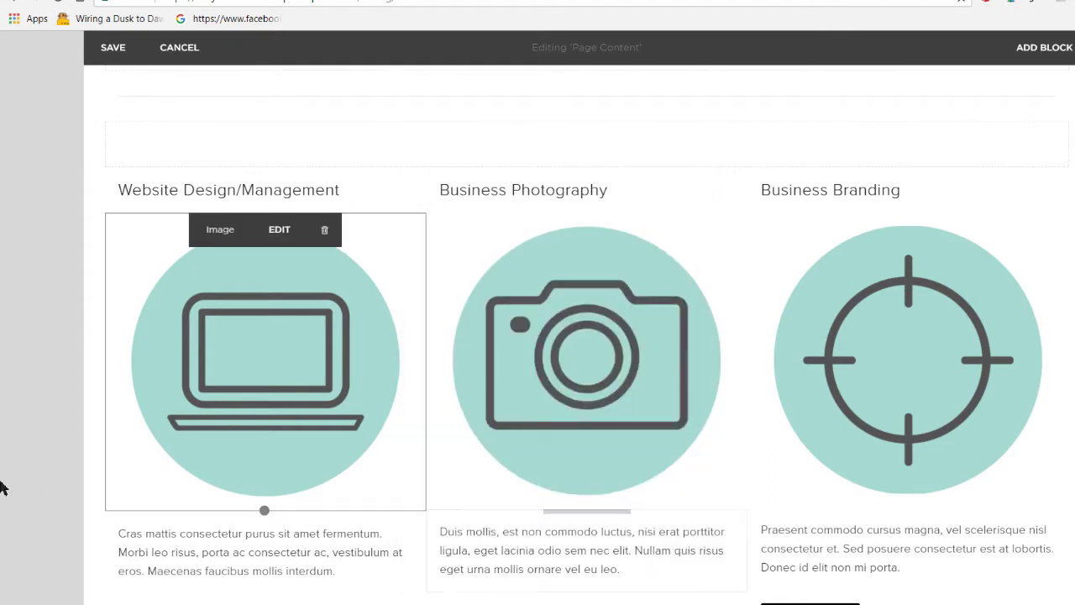